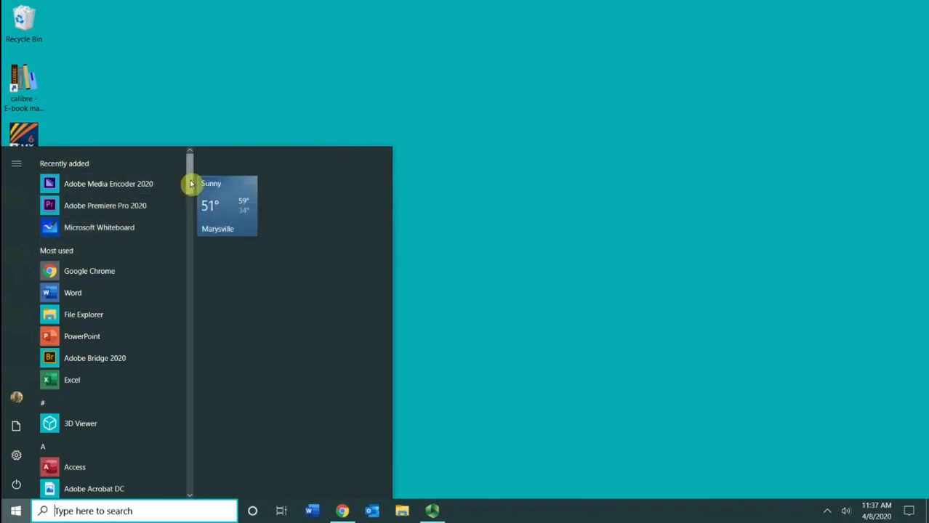
# - Open the Start page of the Personalization settings and turn off the app list in the Start menu
pyautogui.moveTo(190, 183)
pyautogui.mouseDown()
pyautogui.moveTo(189, 212)
pyautogui.moveTo(188, 170)
pyautogui.mouseUp()
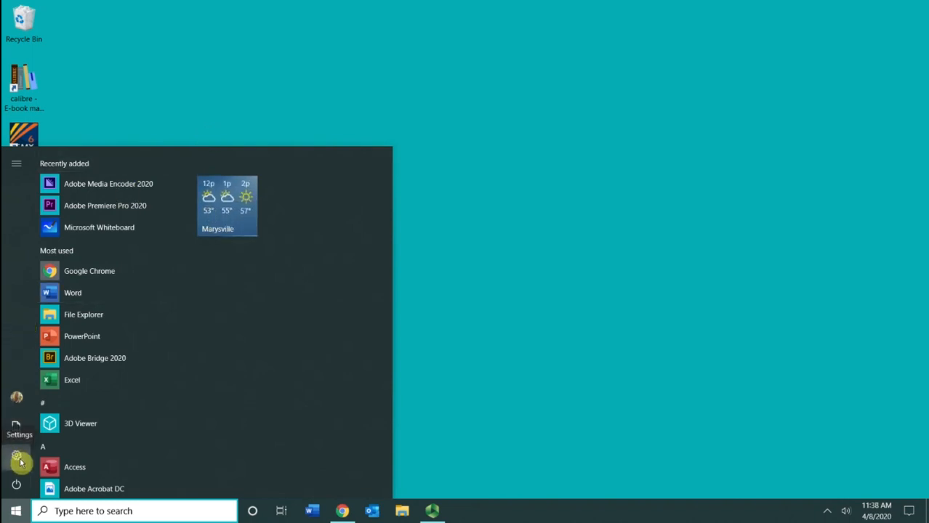
pyautogui.click(18, 459)
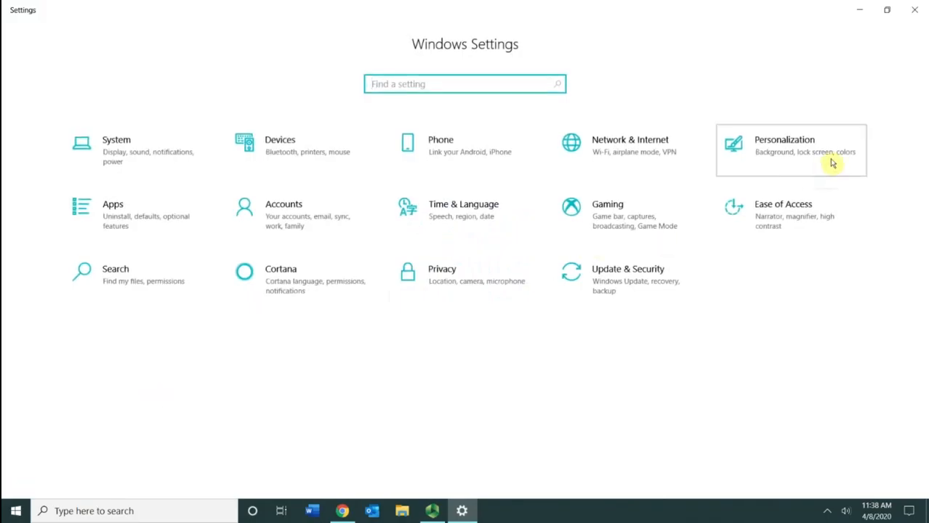
pyautogui.click(832, 163)
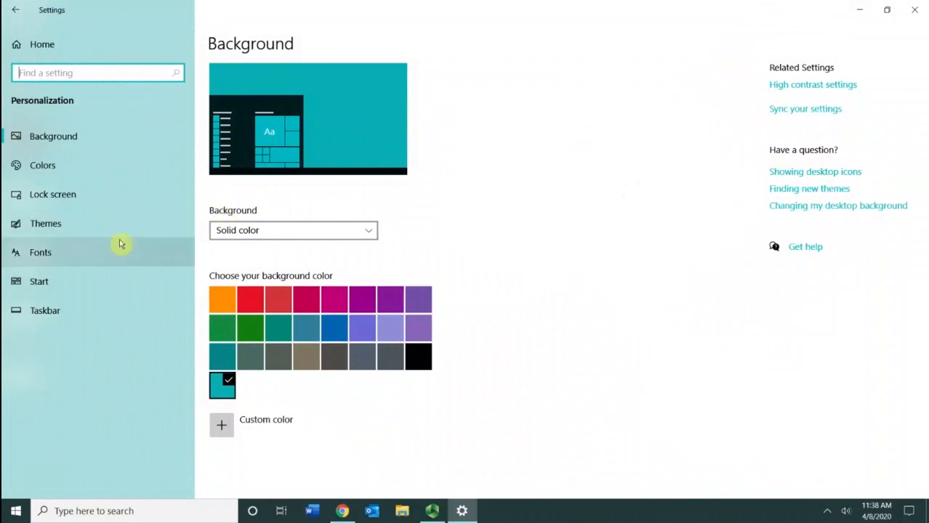
pyautogui.click(76, 294)
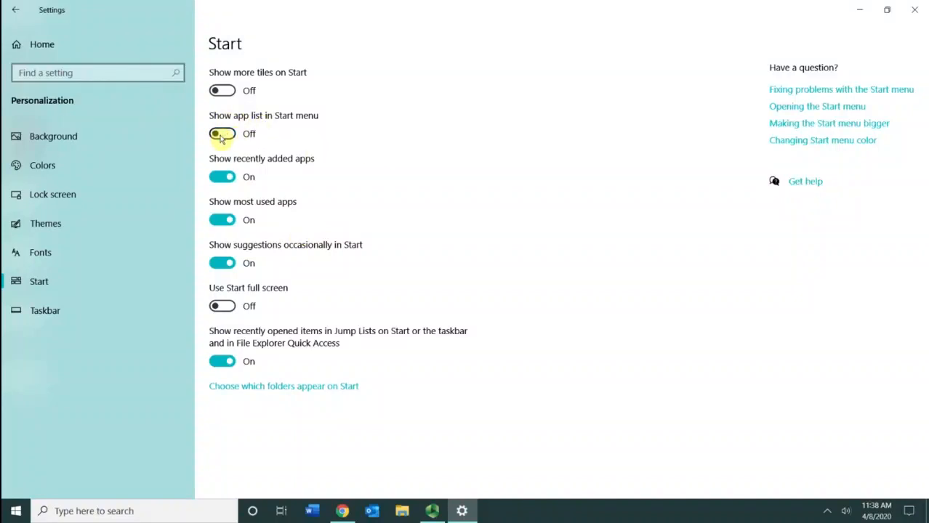
# - Display all apps in the Start menu while its app list is turned off, and turn the app list back on
pyautogui.click(16, 511)
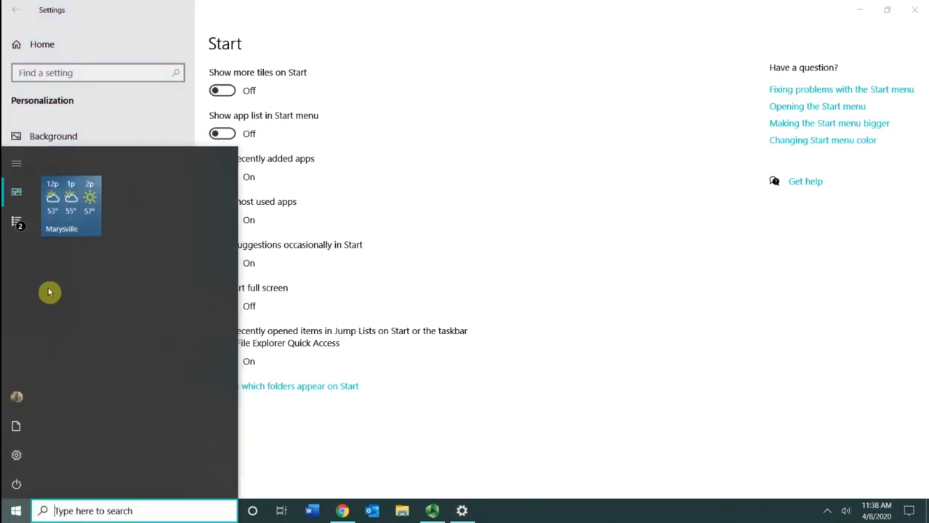
pyautogui.click(16, 166)
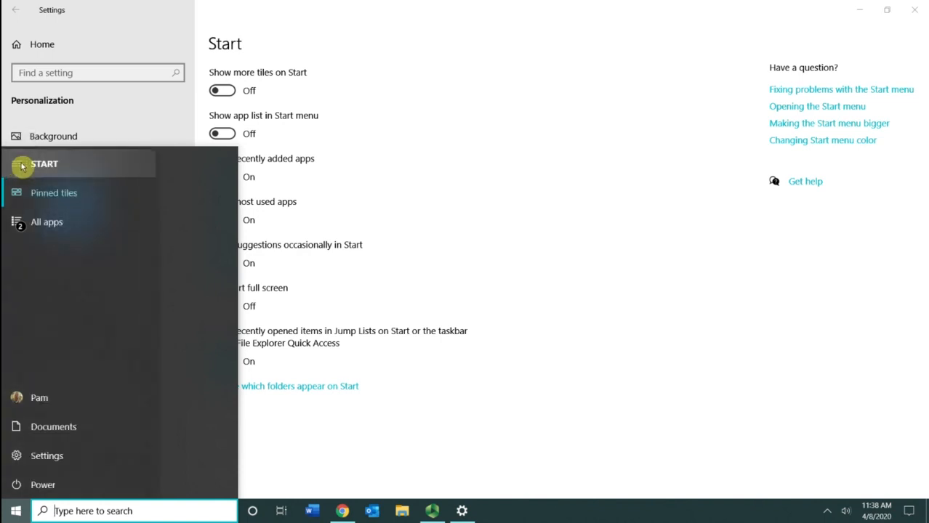
pyautogui.click(51, 220)
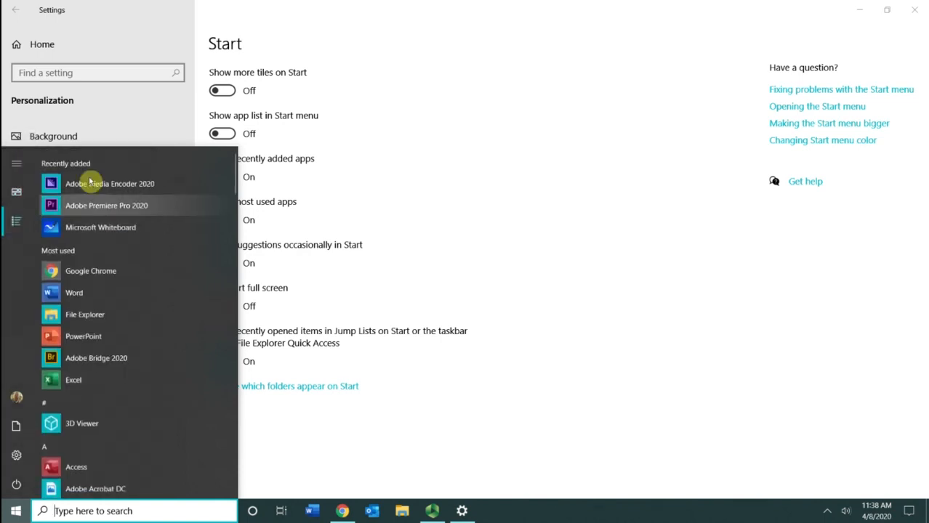
pyautogui.click(451, 94)
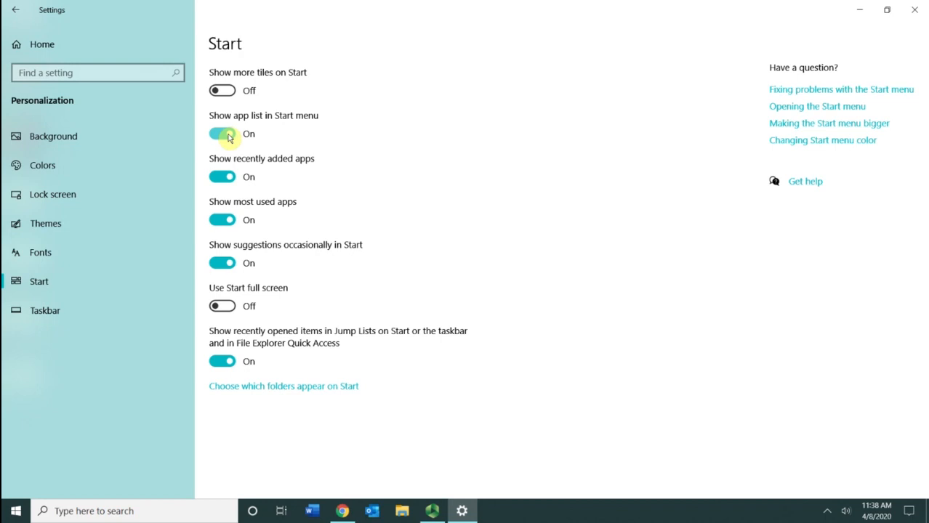
# - Turn off the display of recently added apps and check the Start menu's app list
pyautogui.click(223, 179)
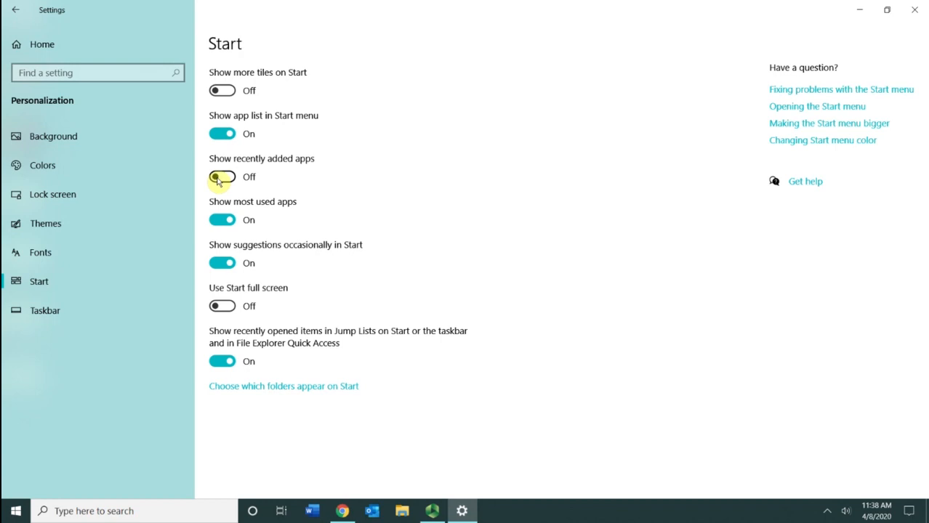
pyautogui.click(16, 511)
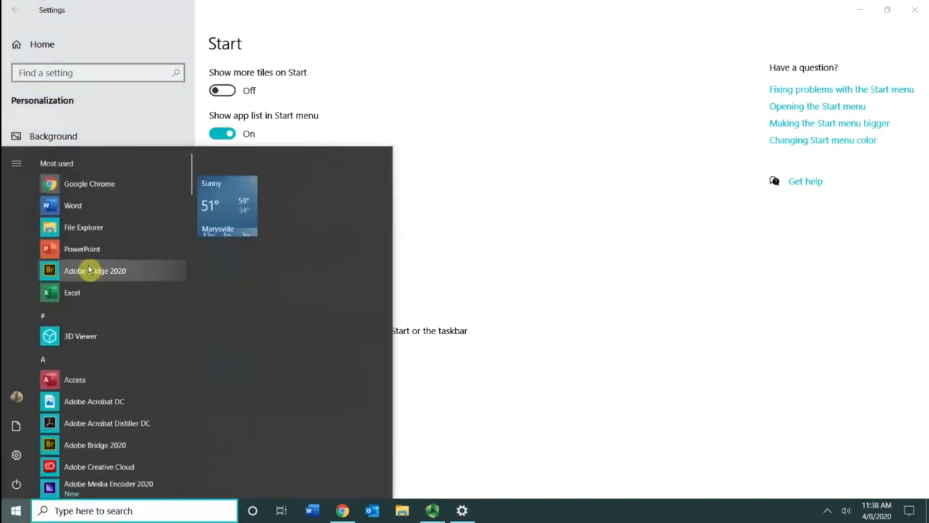
pyautogui.click(462, 91)
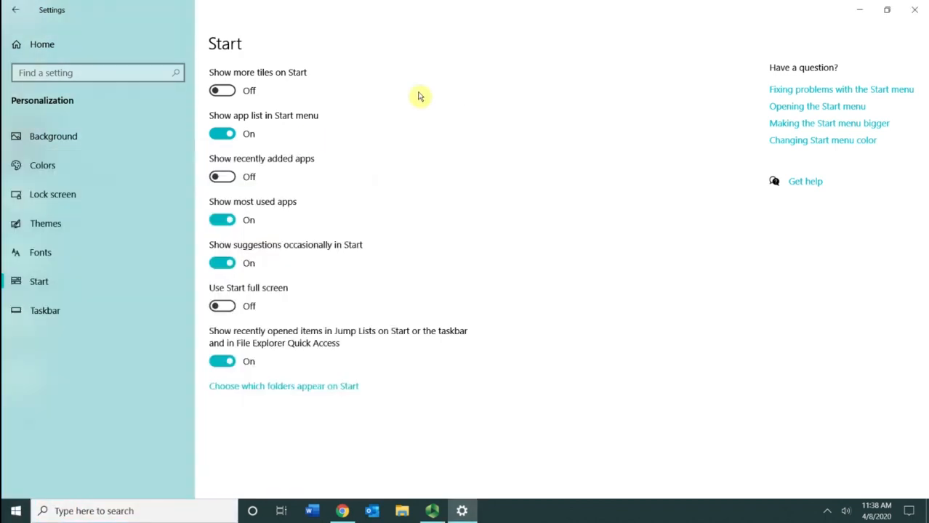
# - Try hiding the most used apps in the Start menu, and close Settings with recently added and most used apps turned back on
pyautogui.click(230, 220)
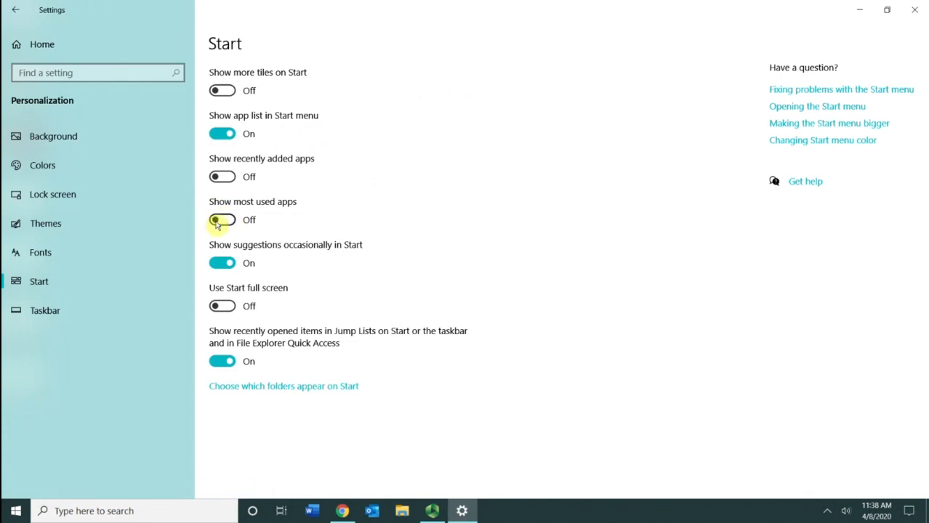
pyautogui.click(16, 511)
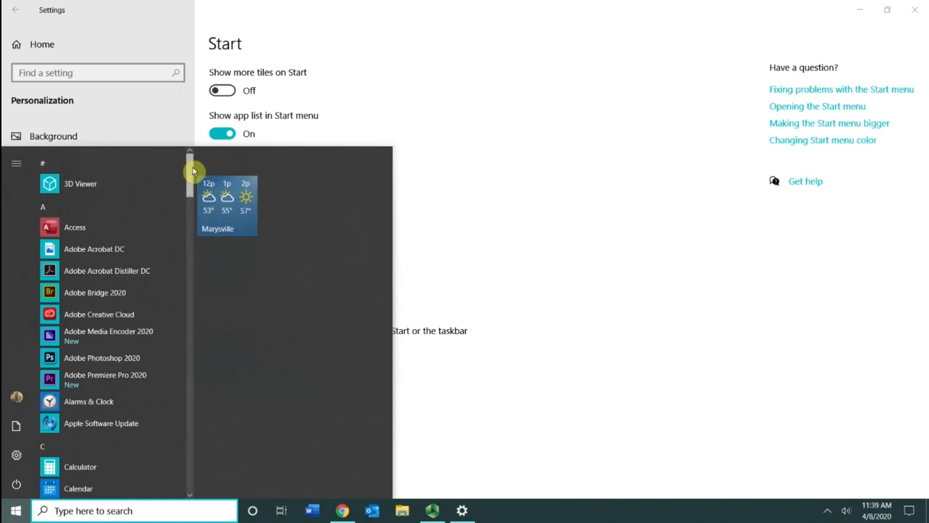
pyautogui.scroll(-3, 192, 173)
pyautogui.click(489, 119)
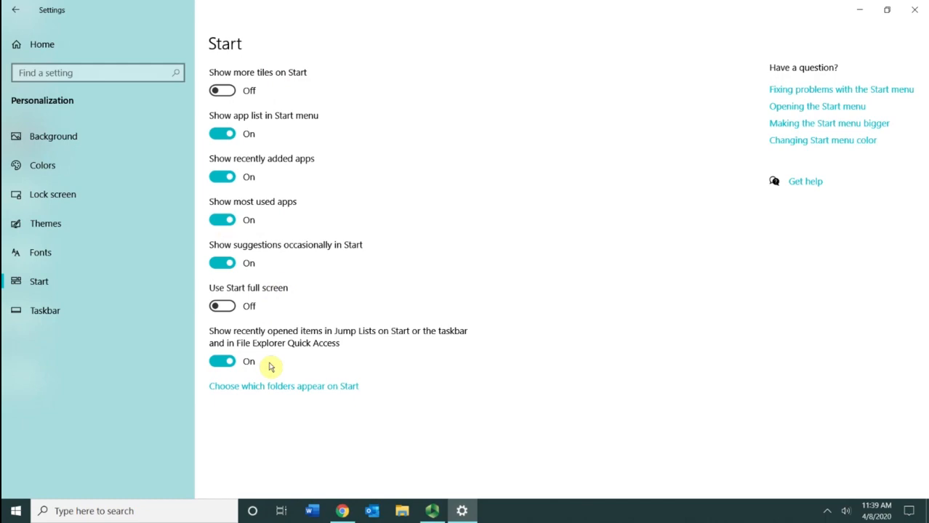
pyautogui.click(915, 9)
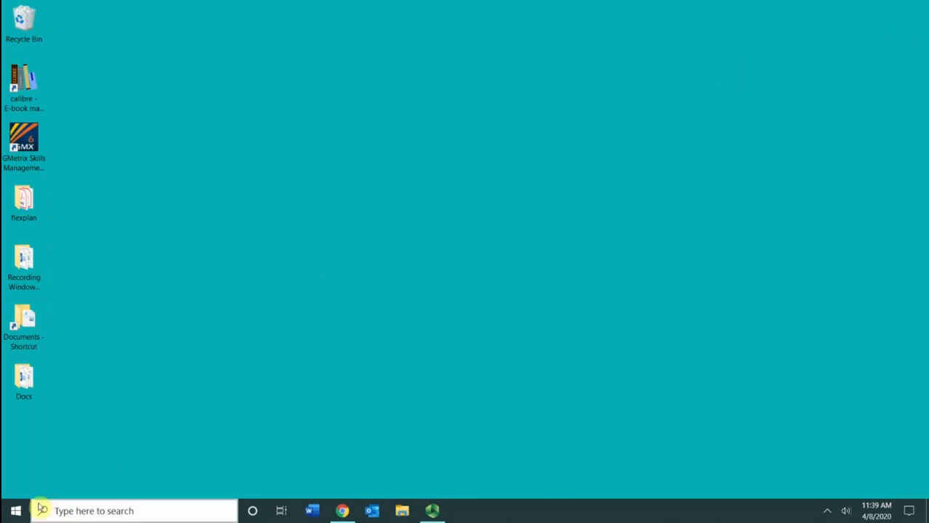
# - Pin Word from the most used apps to the Start menu's tile area
pyautogui.click(16, 511)
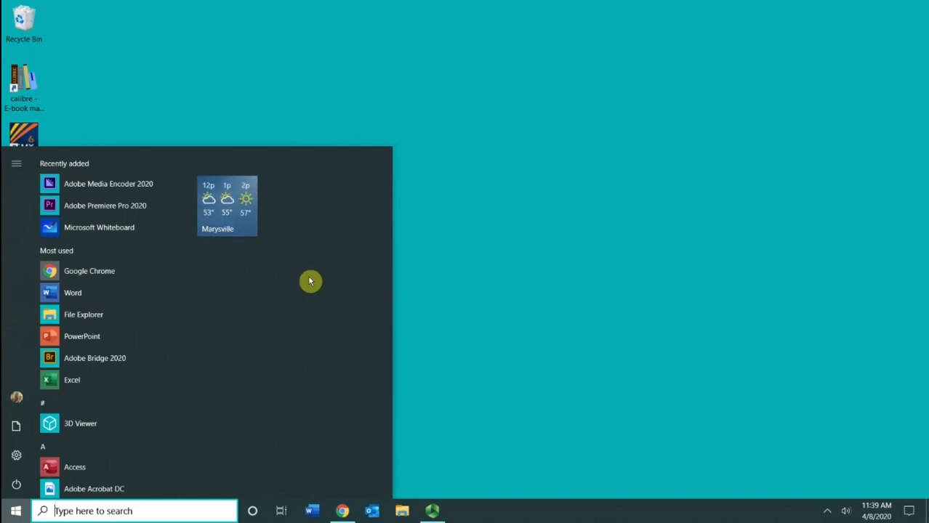
pyautogui.rightClick(62, 292)
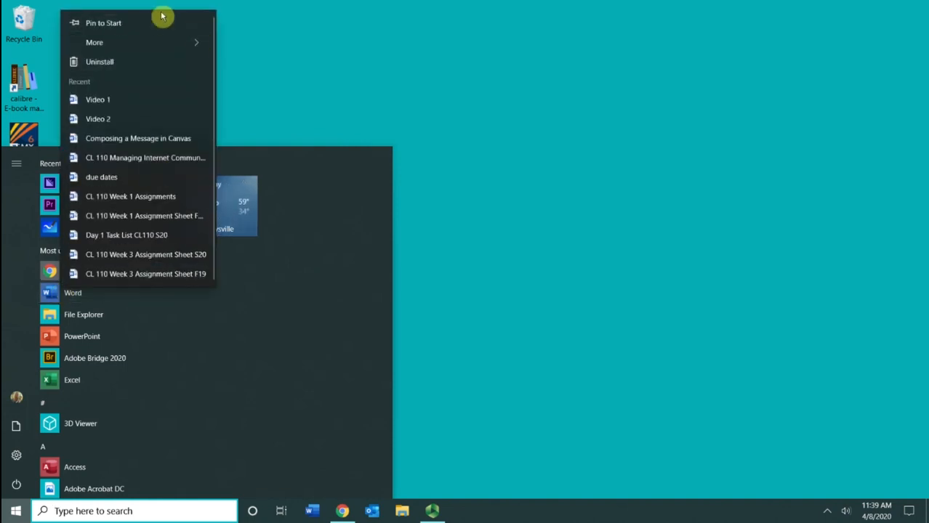
pyautogui.click(145, 28)
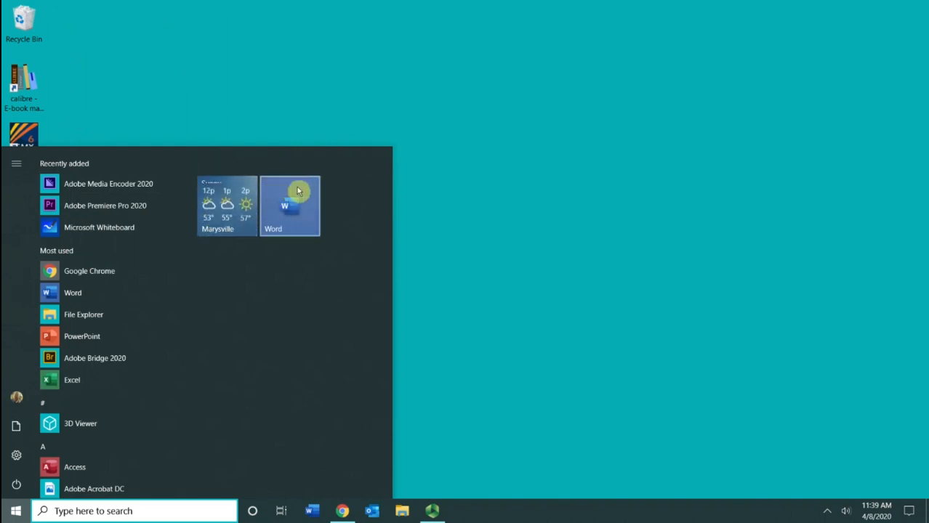
# - Move the Word tile into a new group below the weather tile and name the group Microsoft Programs
pyautogui.moveTo(284, 189); pyautogui.dragTo(215, 298)
pyautogui.moveTo(275, 255)
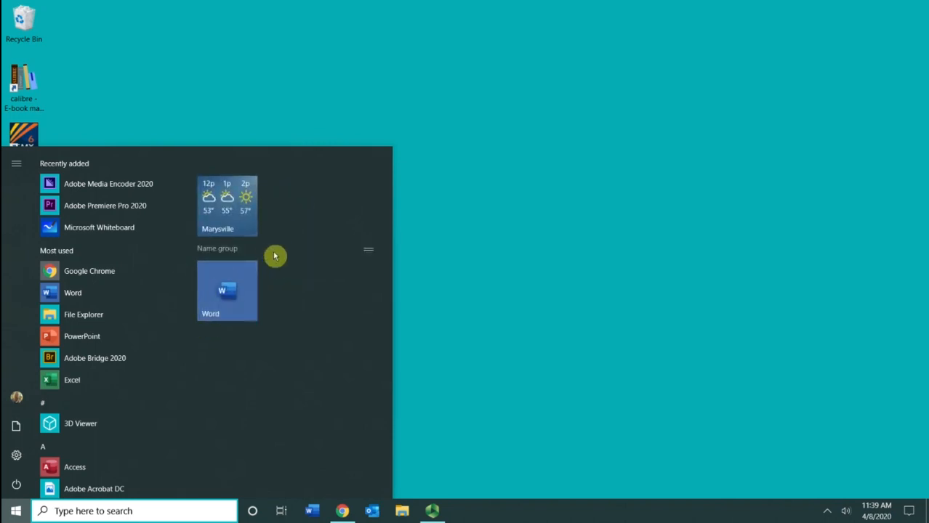
pyautogui.click(218, 251)
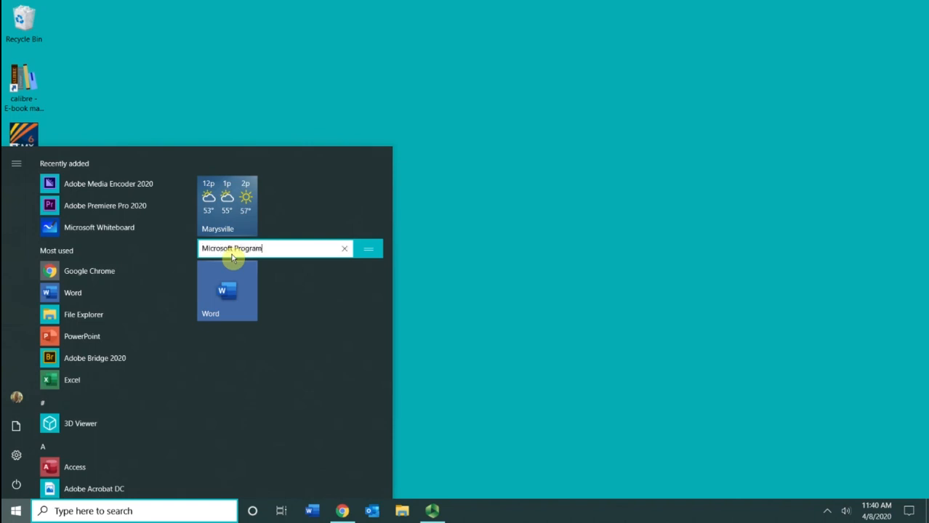
pyautogui.press('Return')
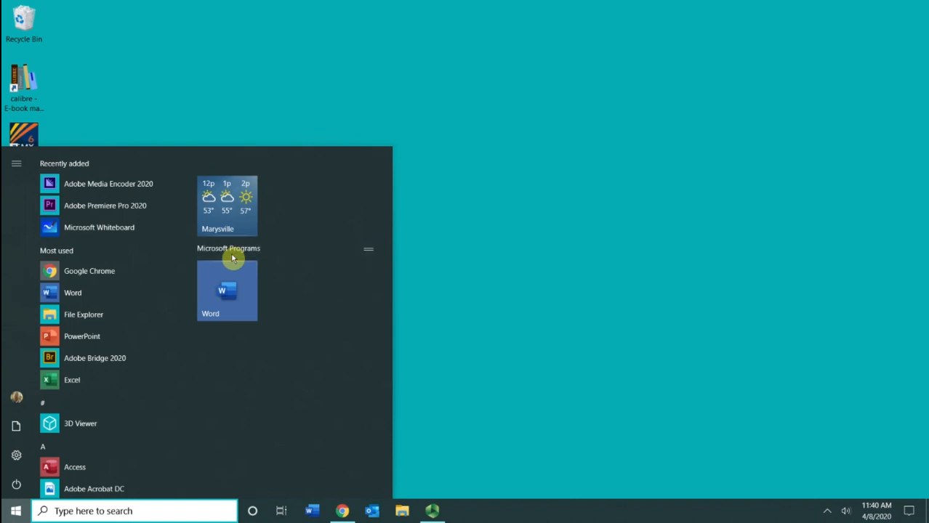
# - Pin PowerPoint to Start and place its tile beside Word in the Microsoft Programs group
pyautogui.rightClick(93, 339)
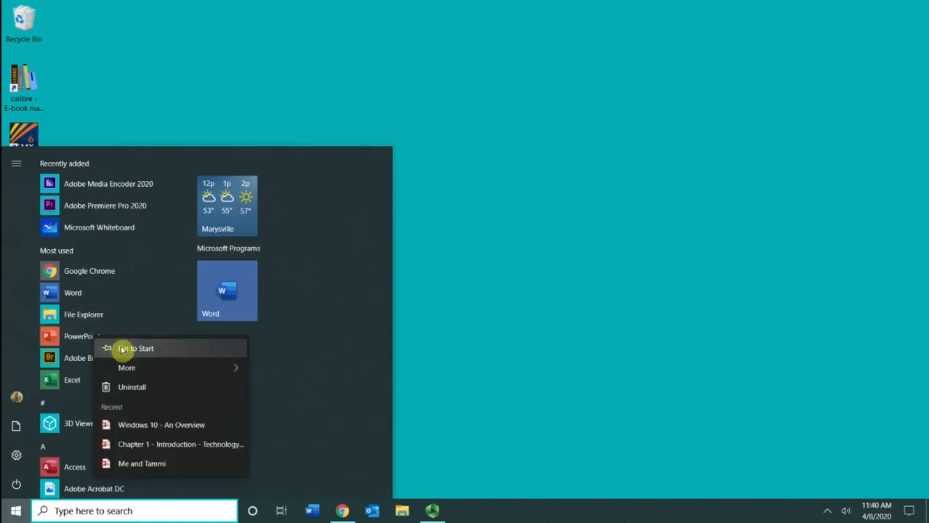
pyautogui.click(122, 349)
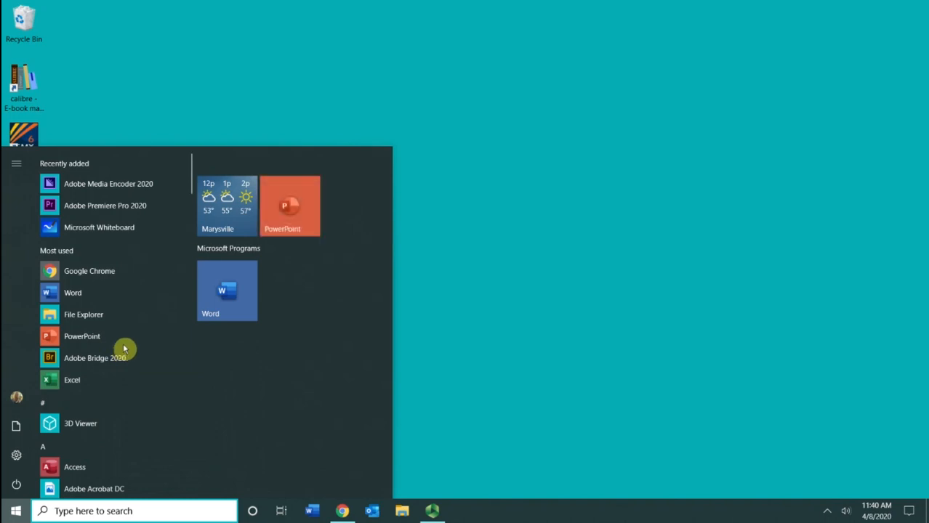
pyautogui.moveTo(263, 205); pyautogui.dragTo(280, 294)
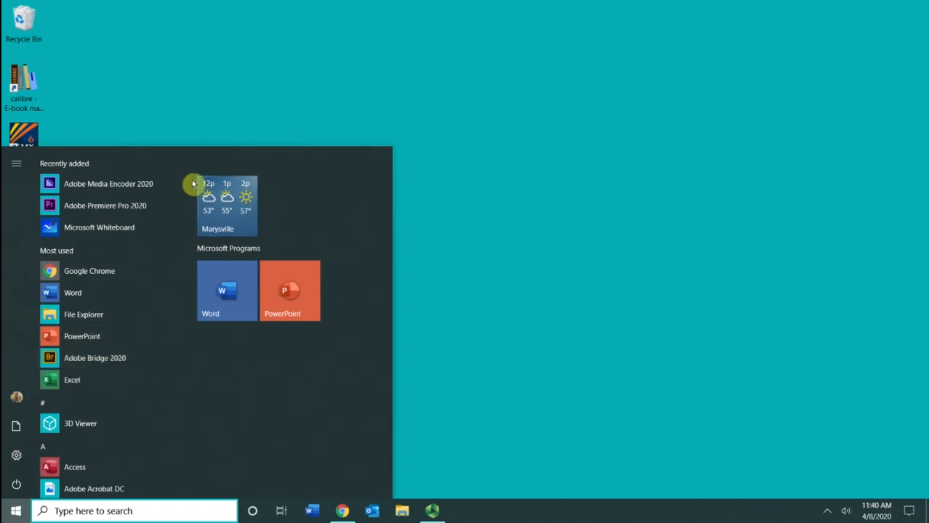
# - Pin Excel and Access to Start and arrange their tiles below Word and PowerPoint in the Microsoft Programs group
pyautogui.scroll(-1, 190, 184)
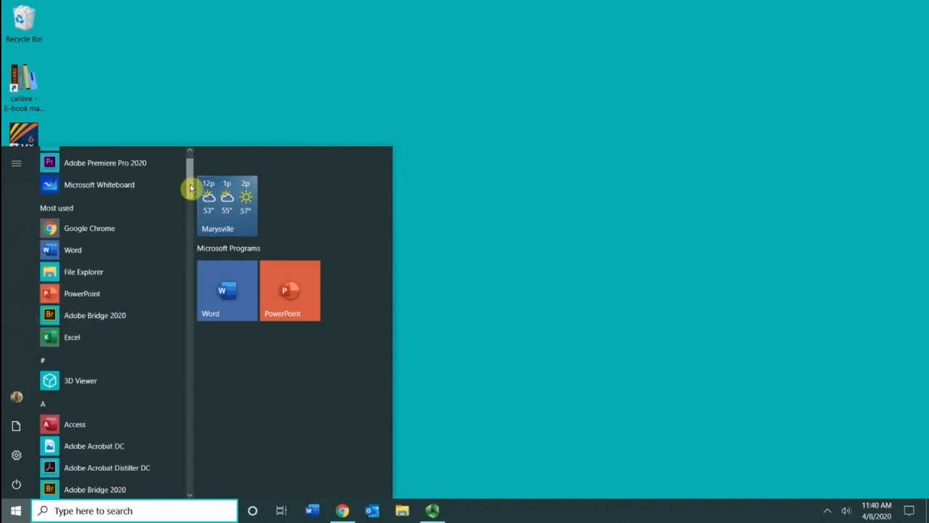
pyautogui.rightClick(69, 347)
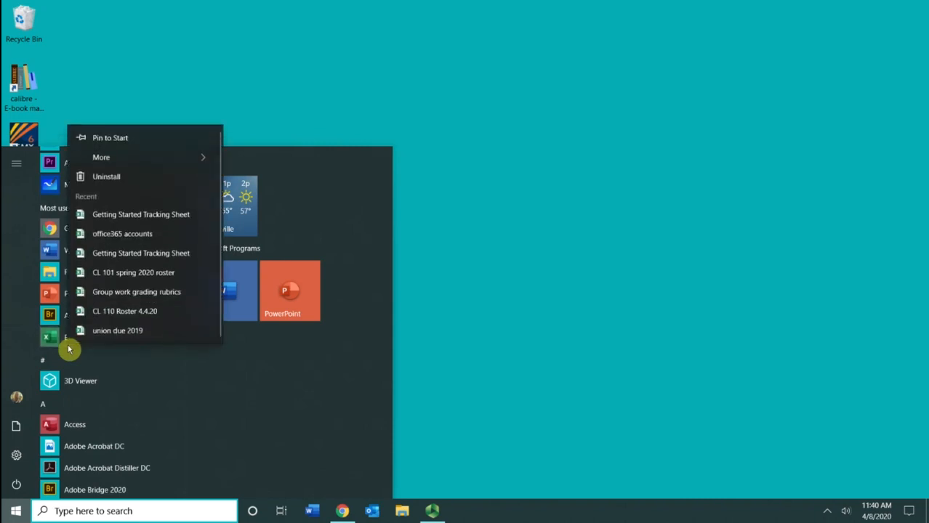
pyautogui.click(113, 140)
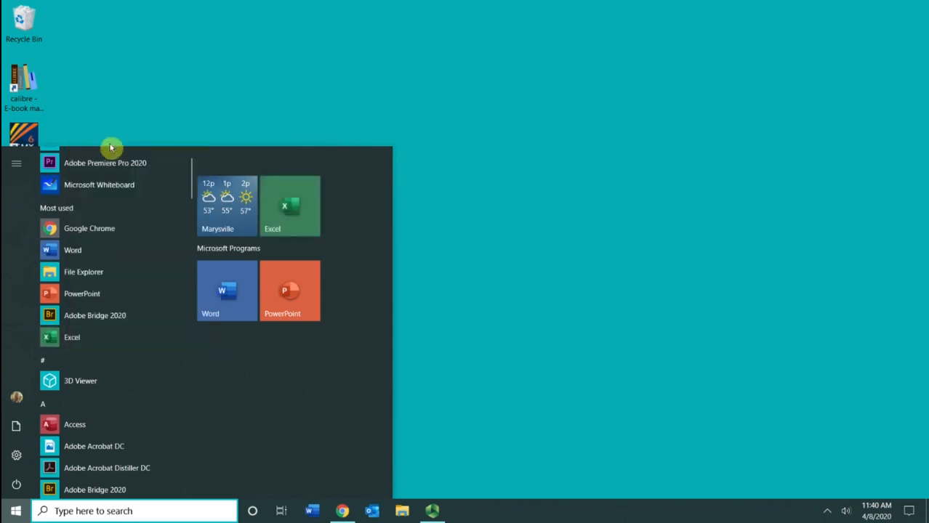
pyautogui.rightClick(82, 424)
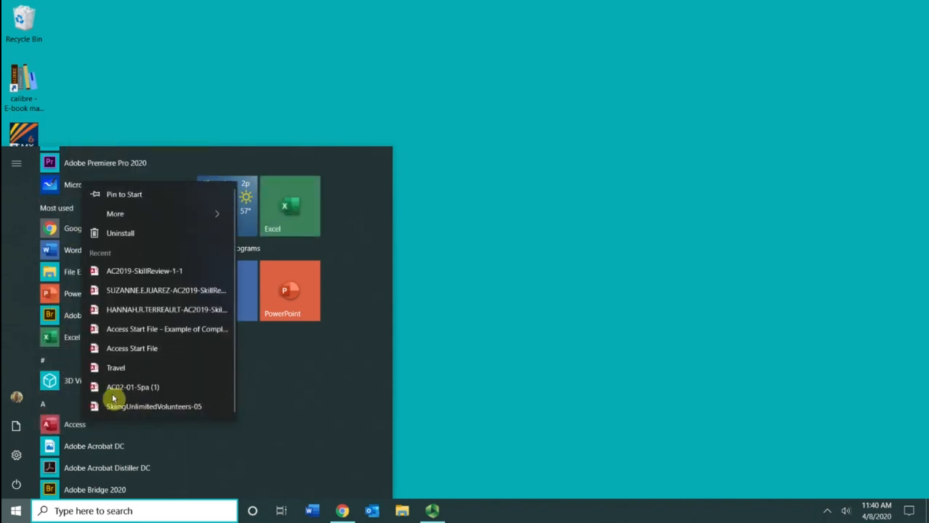
pyautogui.click(152, 196)
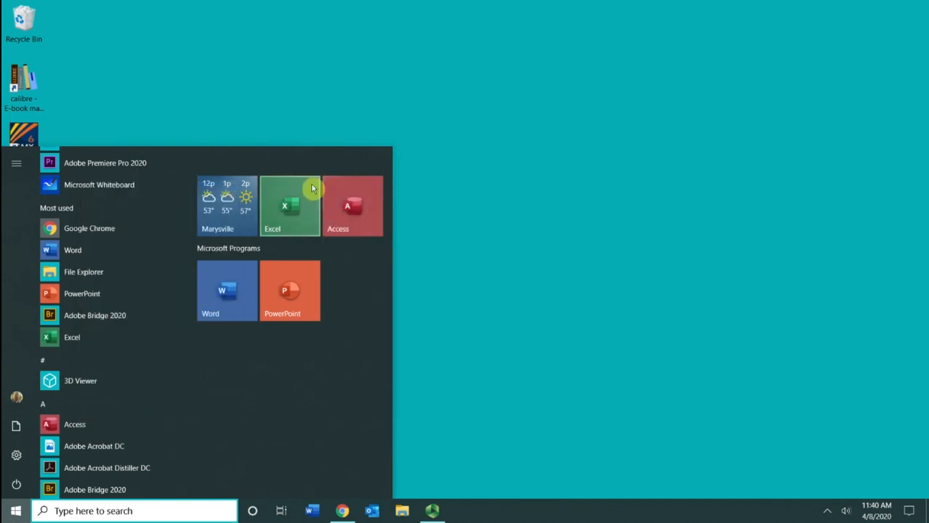
pyautogui.moveTo(311, 189); pyautogui.dragTo(247, 314)
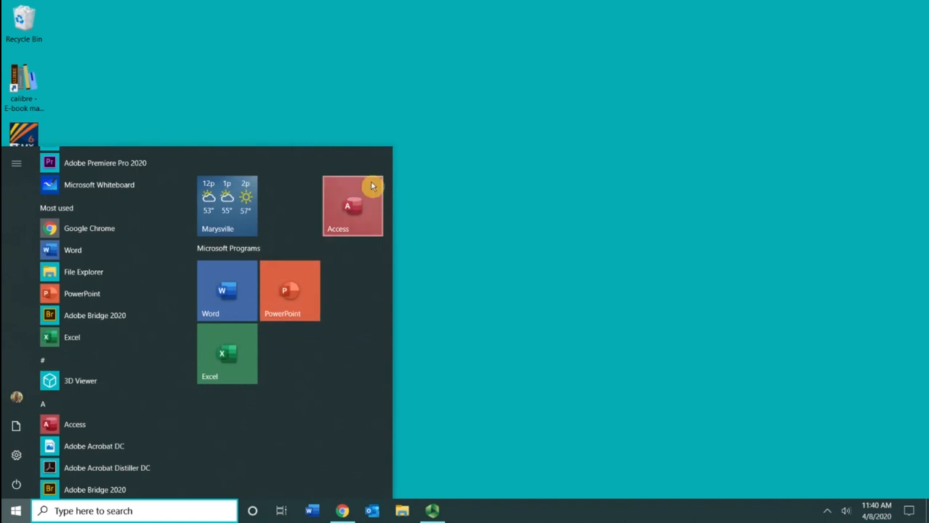
pyautogui.moveTo(369, 183); pyautogui.dragTo(308, 332)
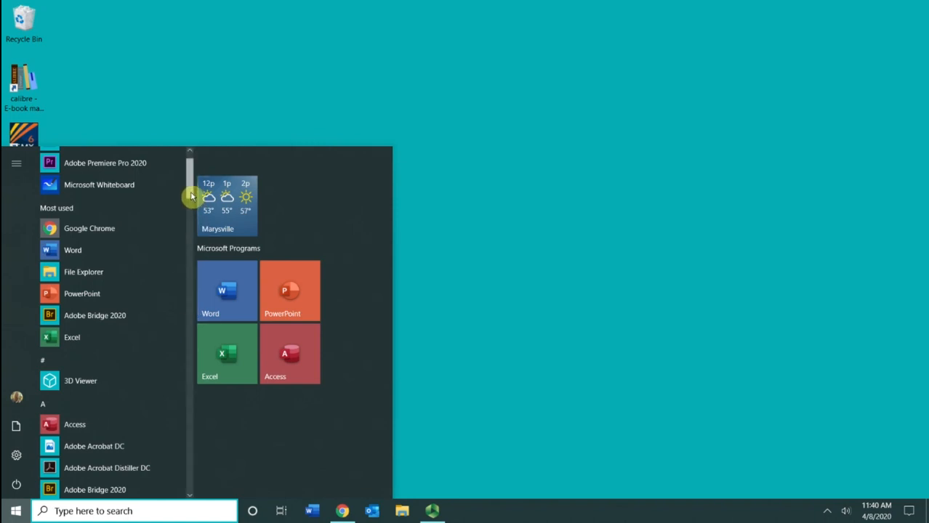
# - Pin Adobe Bridge 2020 and Adobe Photoshop 2020 from the app list to Start
pyautogui.scroll(-3, 190, 197)
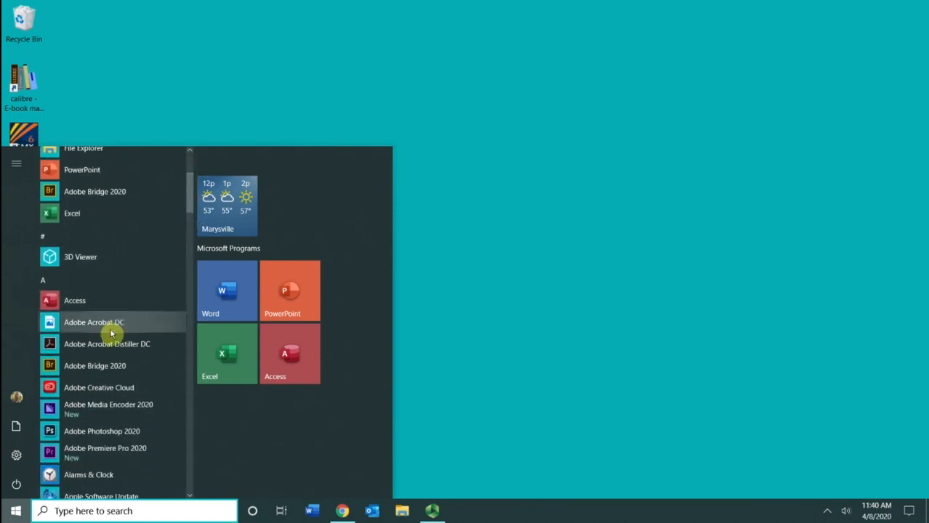
pyautogui.rightClick(95, 367)
pyautogui.click(203, 38)
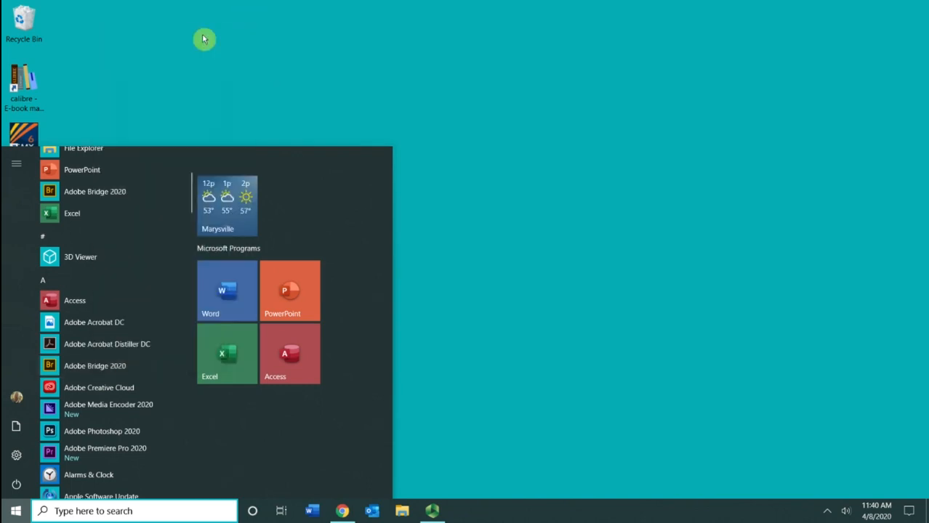
pyautogui.rightClick(127, 434)
pyautogui.click(208, 110)
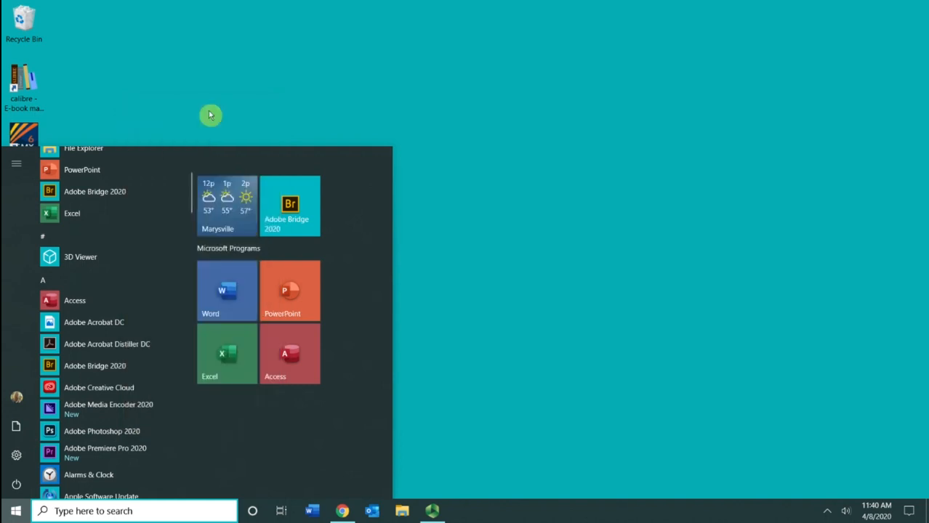
# - Move the Adobe Bridge and Photoshop tiles side by side into a new group below Microsoft Programs and name it Adobe Programs
pyautogui.moveTo(287, 201); pyautogui.dragTo(219, 448)
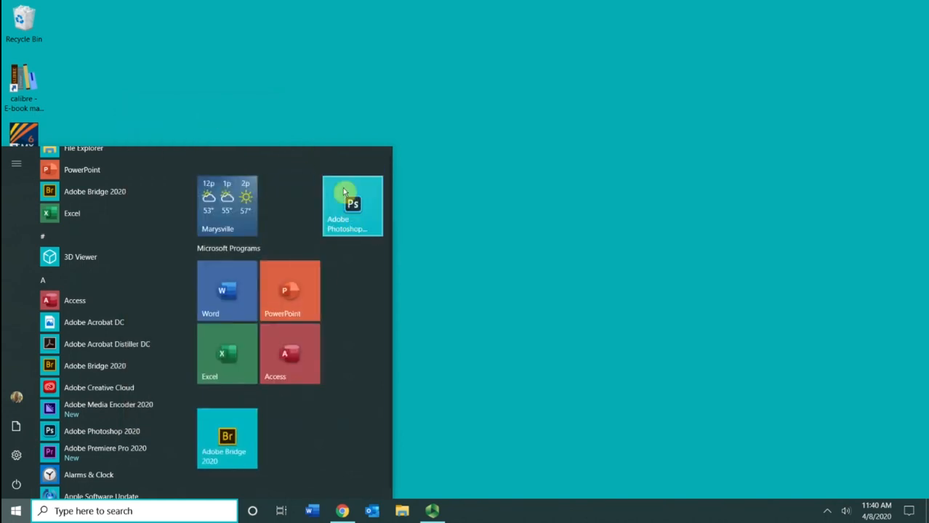
pyautogui.moveTo(345, 192); pyautogui.dragTo(275, 436)
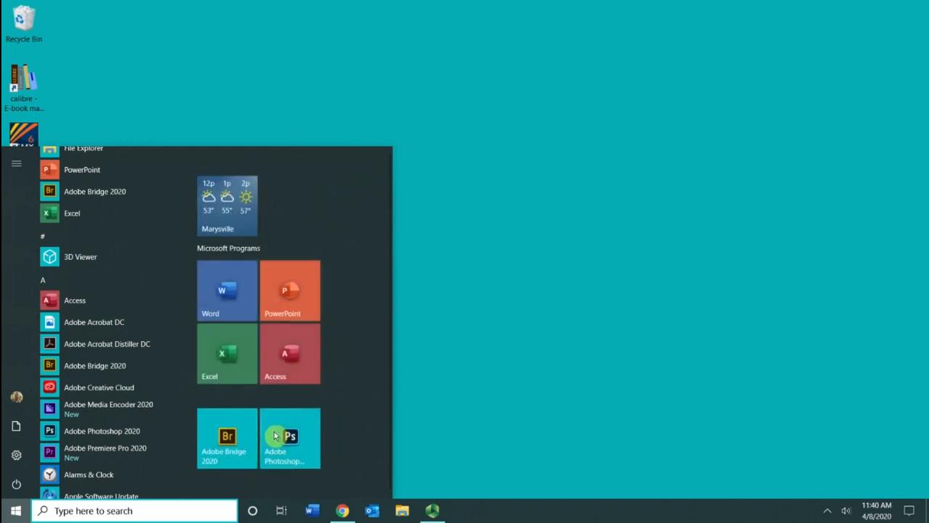
pyautogui.click(228, 400)
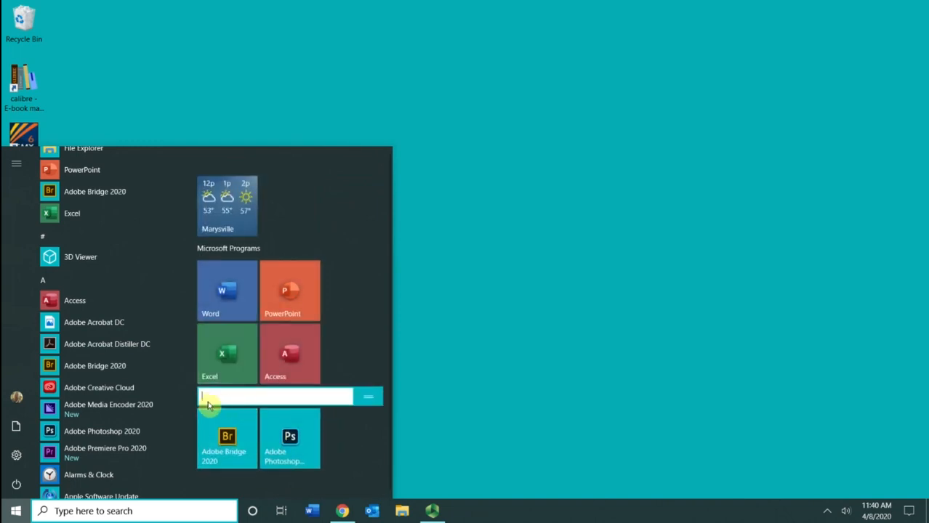
pyautogui.write('Ado')
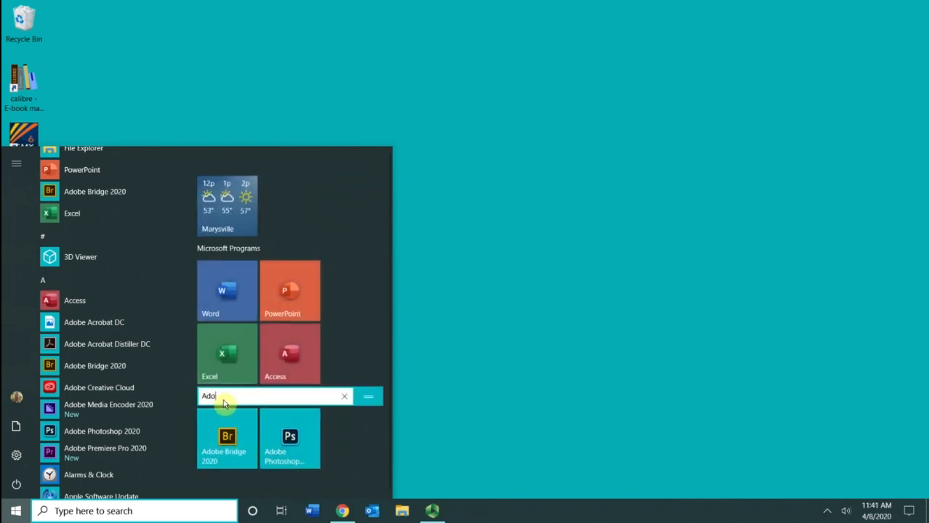
pyautogui.write('be Programs')
pyautogui.press('Return')
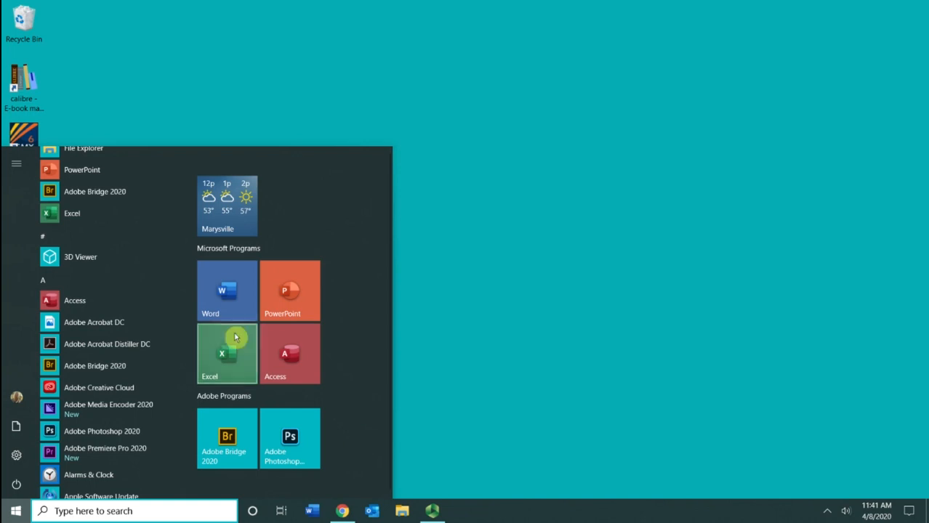
# - Unpin the Word tile and the entire Microsoft Programs group from Start
pyautogui.rightClick(221, 311)
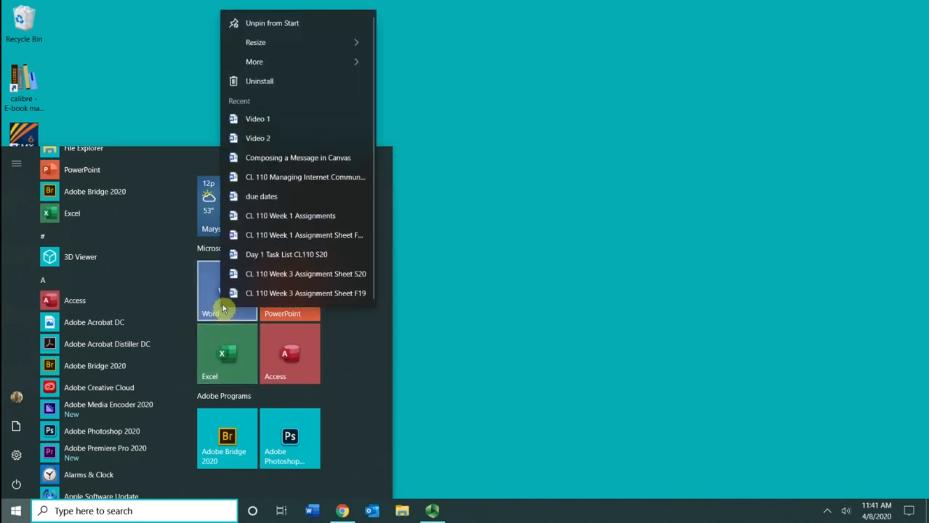
pyautogui.click(319, 24)
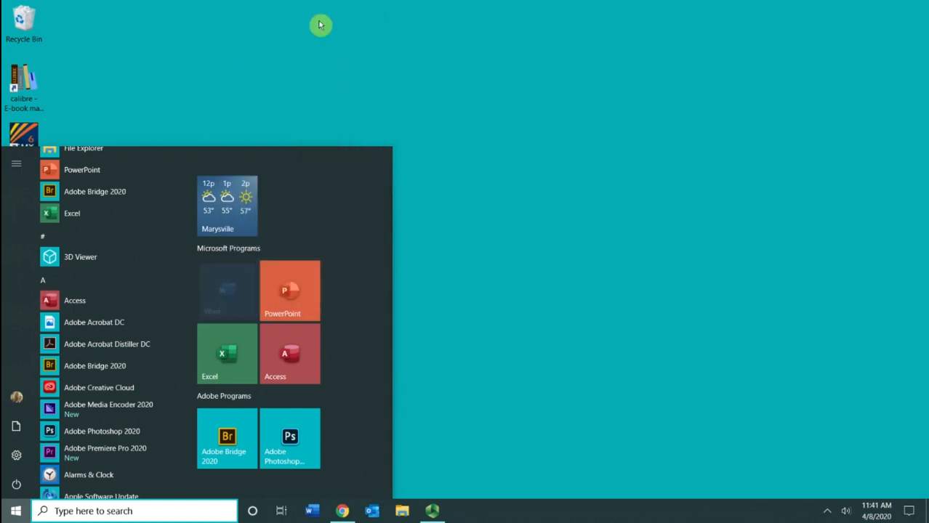
pyautogui.rightClick(369, 252)
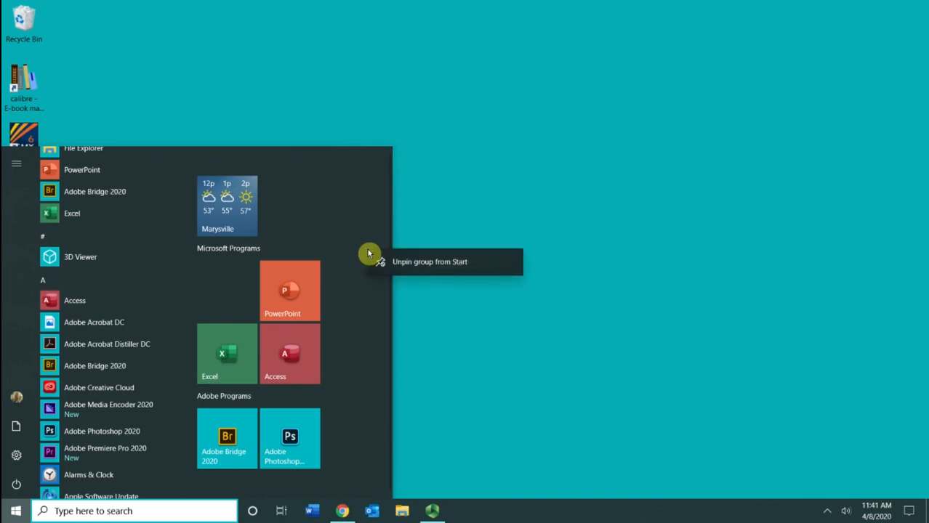
pyautogui.click(400, 272)
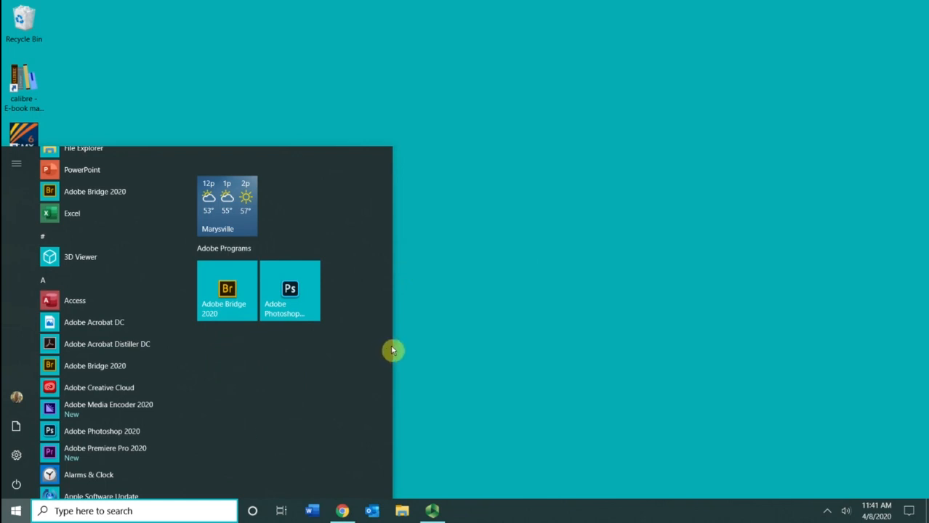
# - Try to resize the width of the Start menu and close the menu
pyautogui.moveTo(394, 348); pyautogui.dragTo(452, 326)
pyautogui.moveTo(393, 323); pyautogui.dragTo(404, 300)
pyautogui.click(405, 300)
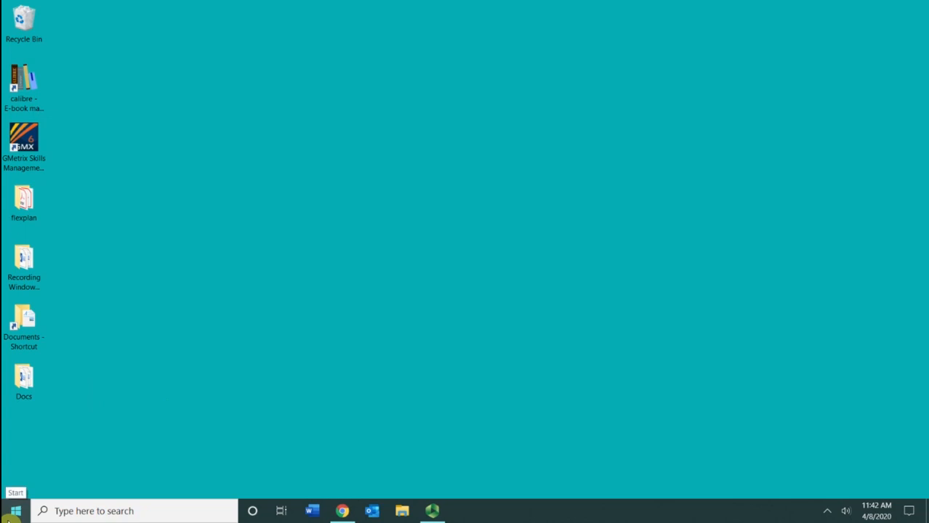
# - Launch Excel from the Start menu's most used apps and close its window
pyautogui.click(14, 513)
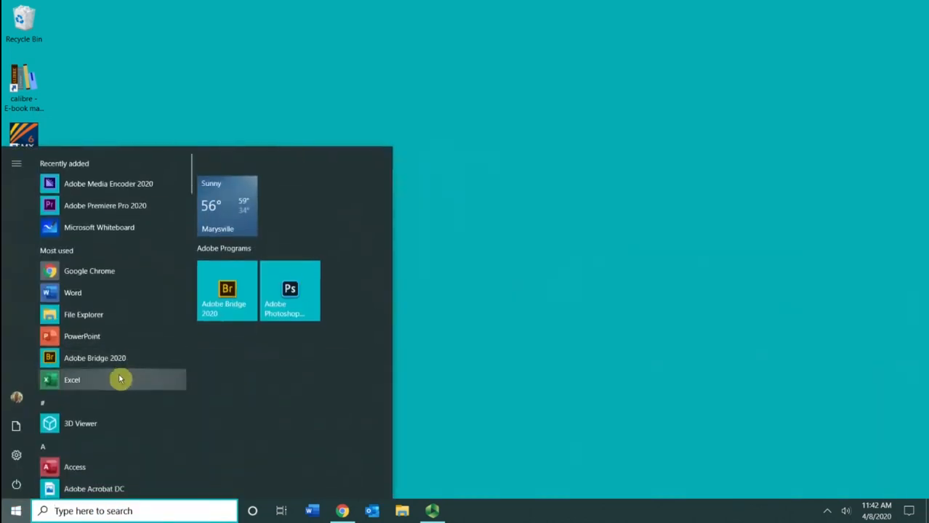
pyautogui.click(73, 379)
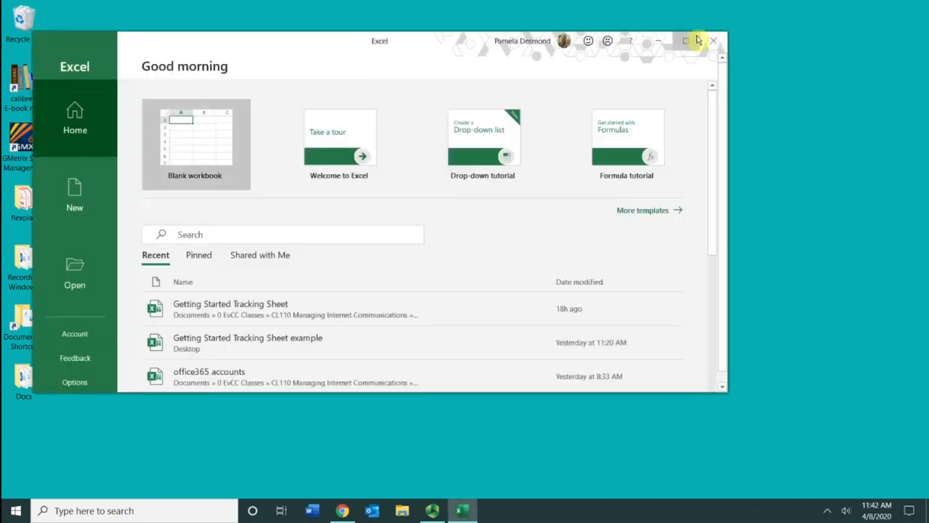
pyautogui.click(712, 42)
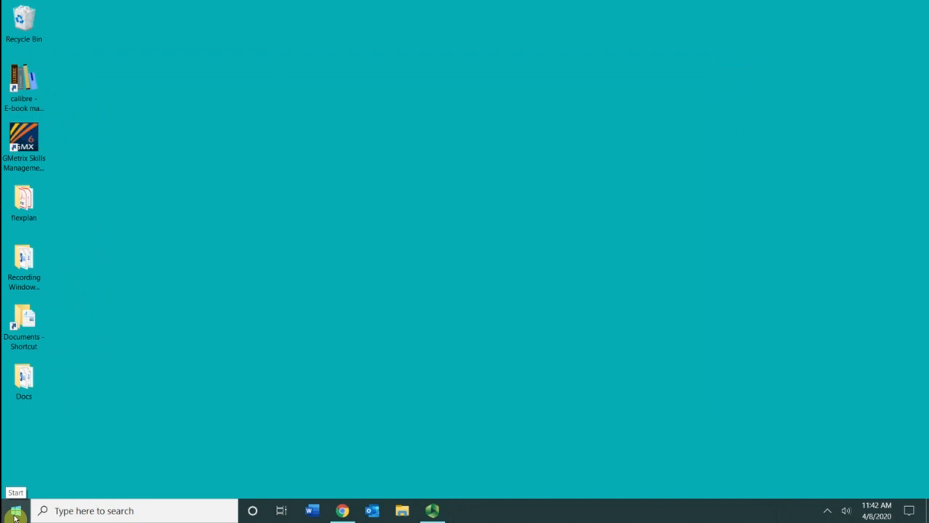
# - Search for "excel" from the Start menu and launch the Excel app
pyautogui.click(14, 516)
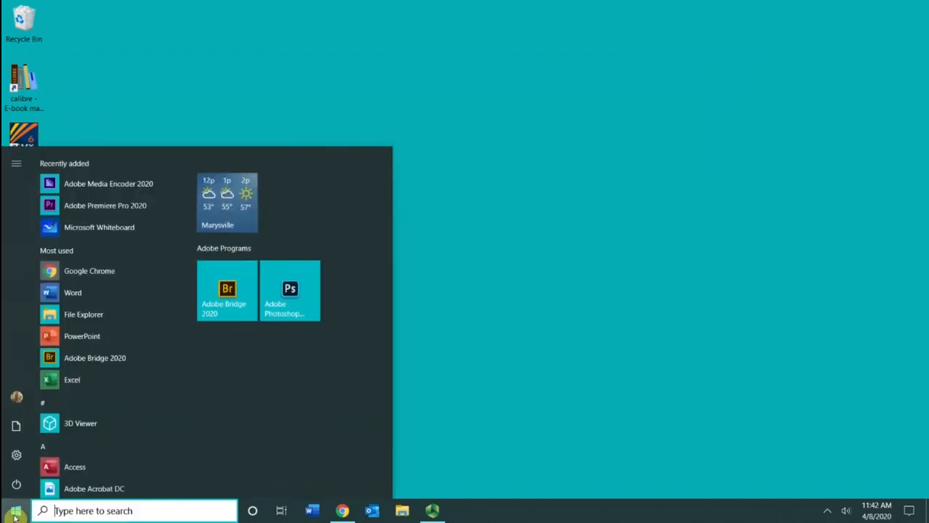
pyautogui.write('excel')
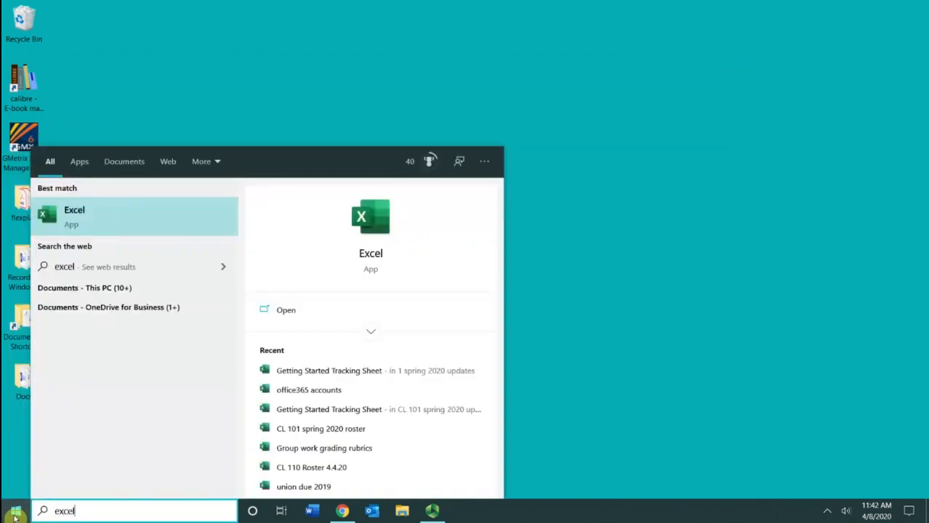
pyautogui.press('Return')
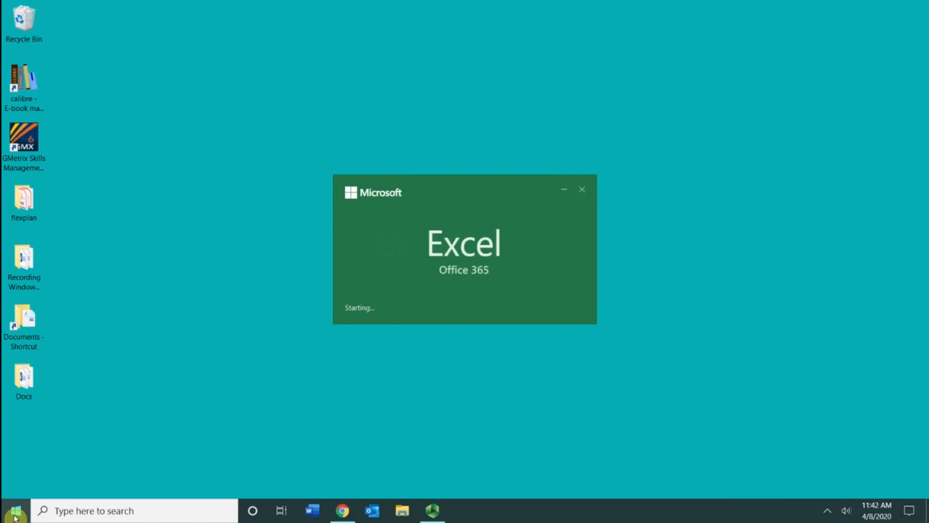